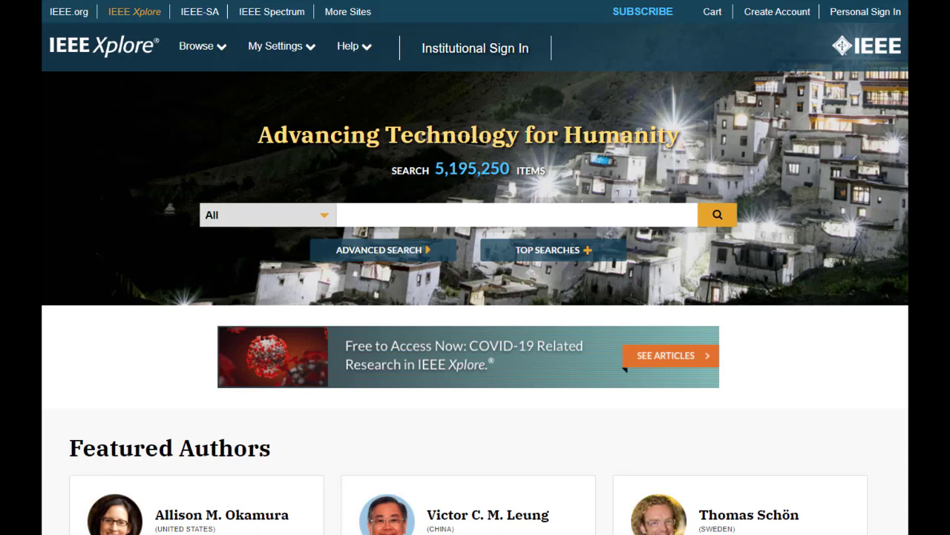
Fill in the Create an IEEE Account form with the security answer and accept the IEEE Privacy Policy
{"action": "left_click", "coordinate": [855, 14]}
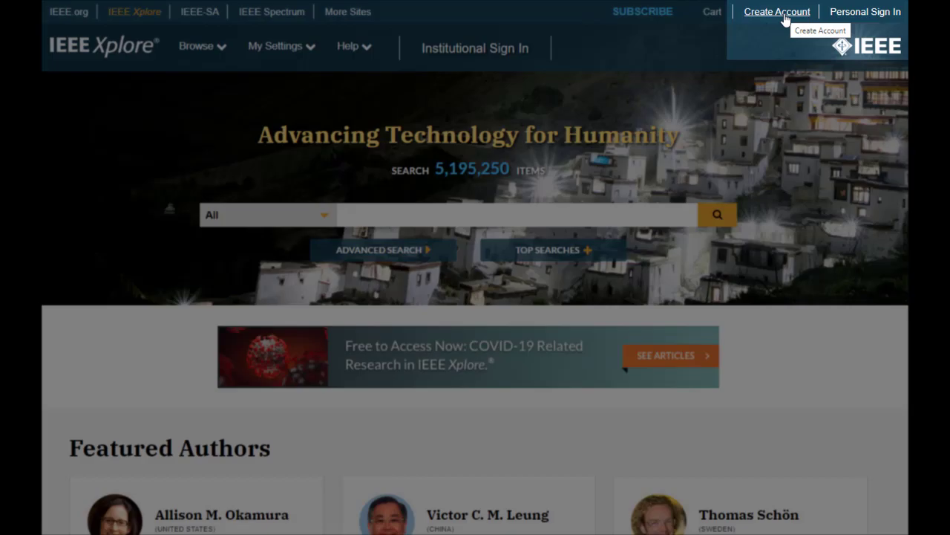
{"action": "left_click", "coordinate": [777, 11]}
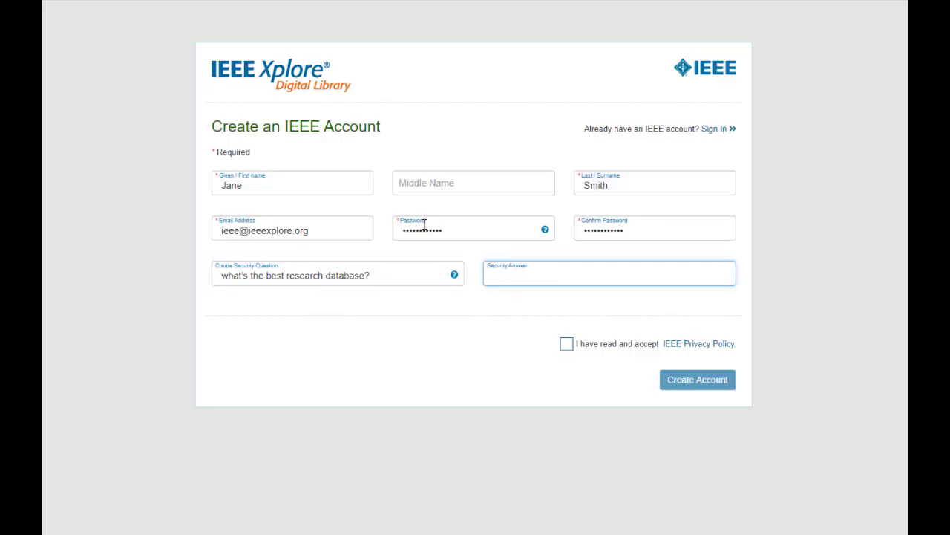
{"action": "type", "text": "E"}
{"action": "key", "text": "BackSpace"}
{"action": "type", "text": "IEEE Xplore"}
{"action": "left_click", "coordinate": [568, 346]}
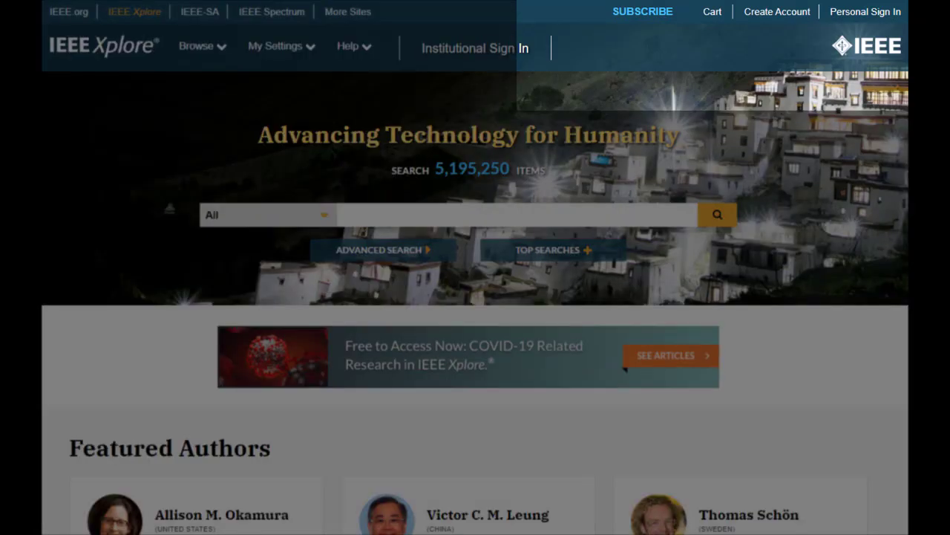
Sign in with the saved credentials and open the My Settings Alerts page for Journals & Magazines
{"action": "left_click", "coordinate": [865, 12]}
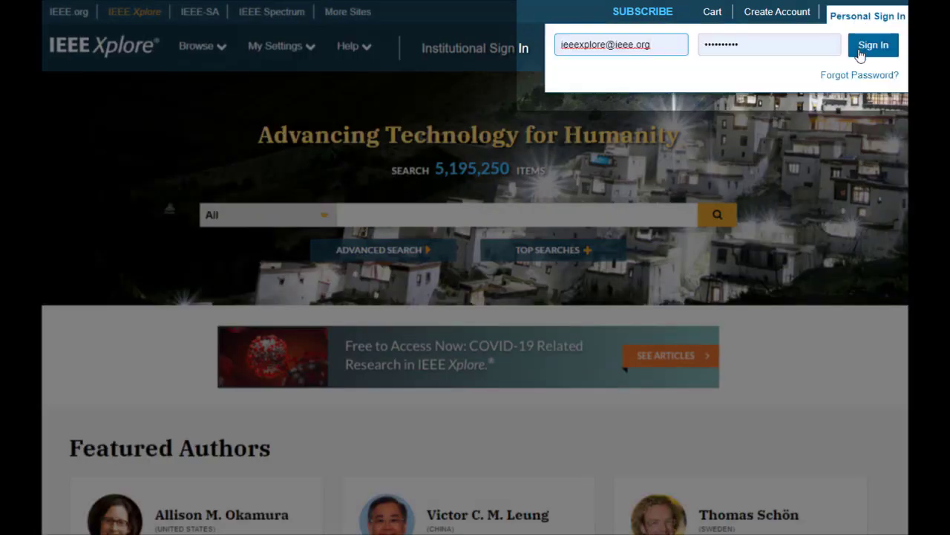
{"action": "left_click", "coordinate": [860, 52]}
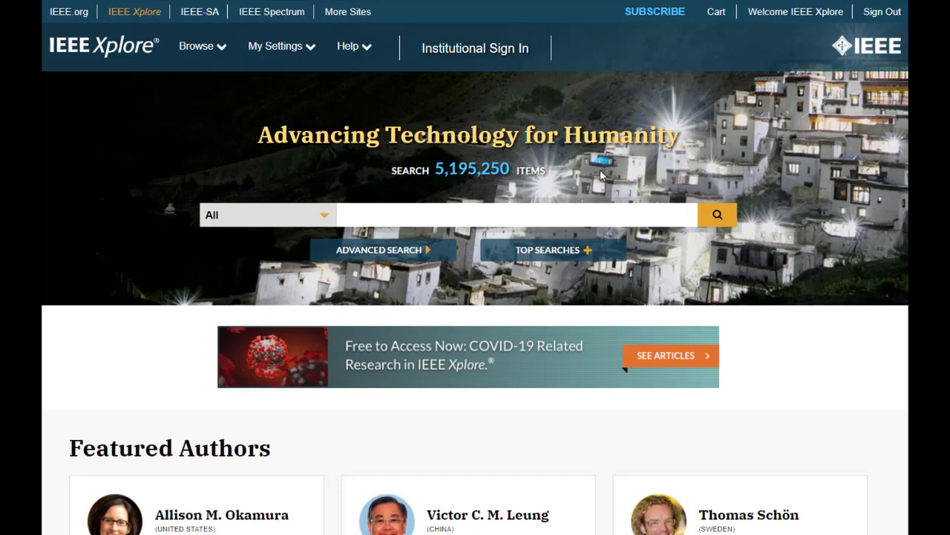
{"action": "left_click", "coordinate": [311, 49]}
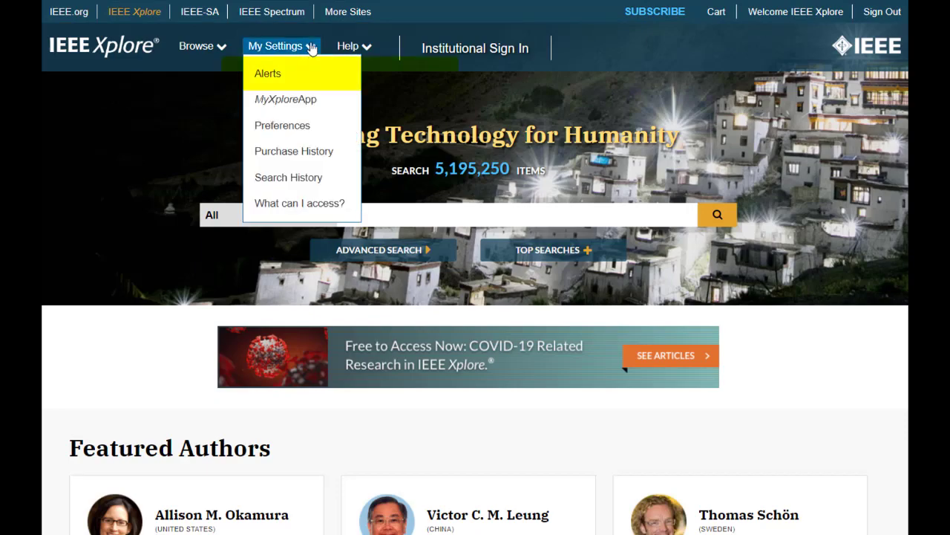
{"action": "left_click", "coordinate": [267, 73]}
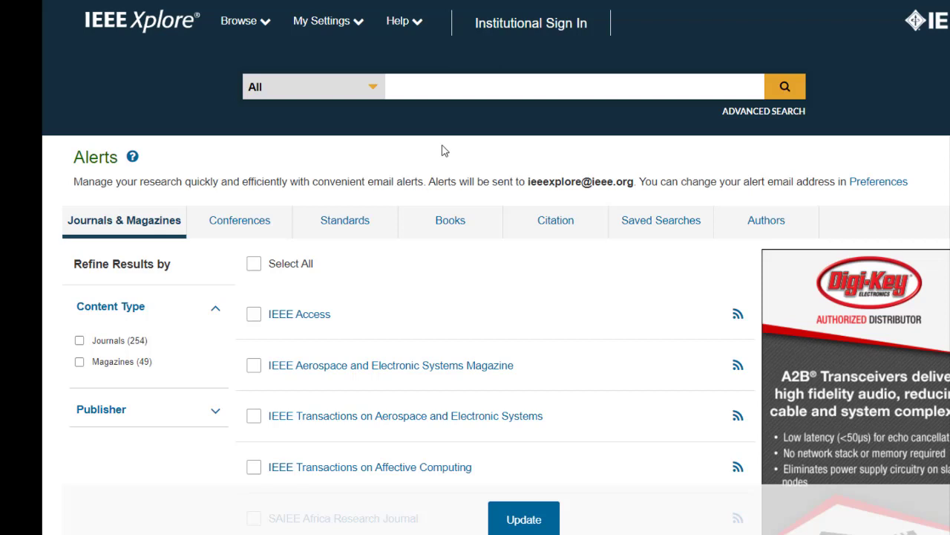
{"action": "left_click", "coordinate": [355, 24]}
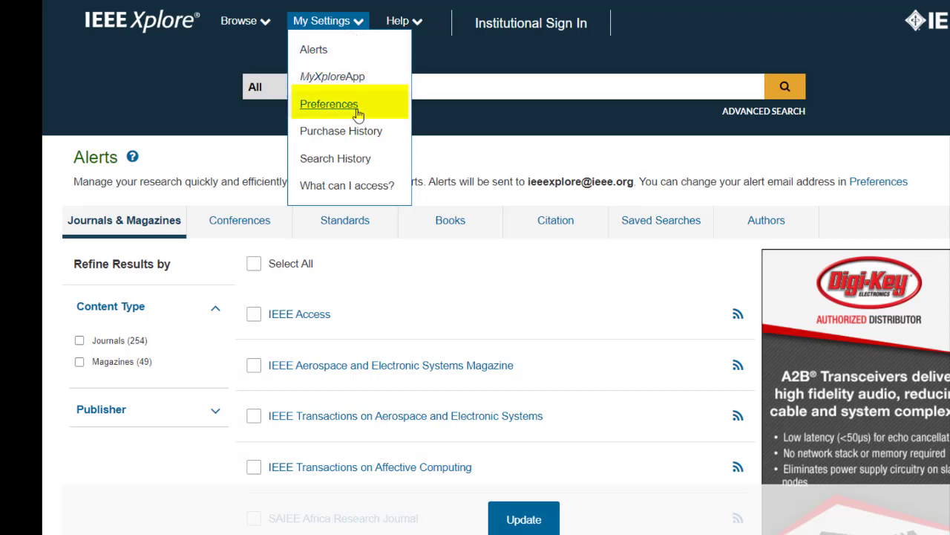
Open My Settings Preferences and leave Search History Recording turned On
{"action": "left_click", "coordinate": [357, 112]}
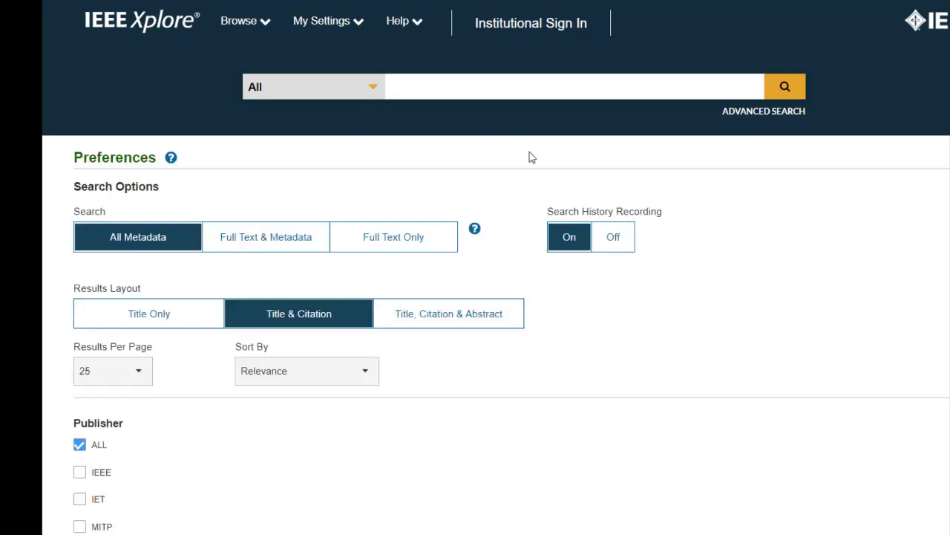
{"action": "left_click", "coordinate": [614, 245]}
{"action": "left_click", "coordinate": [572, 245]}
Set the citation download format to Plain Text after trying RefWorks and BibTex
{"action": "scroll", "coordinate": [604, 284], "scroll_direction": "down", "scroll_amount": 5}
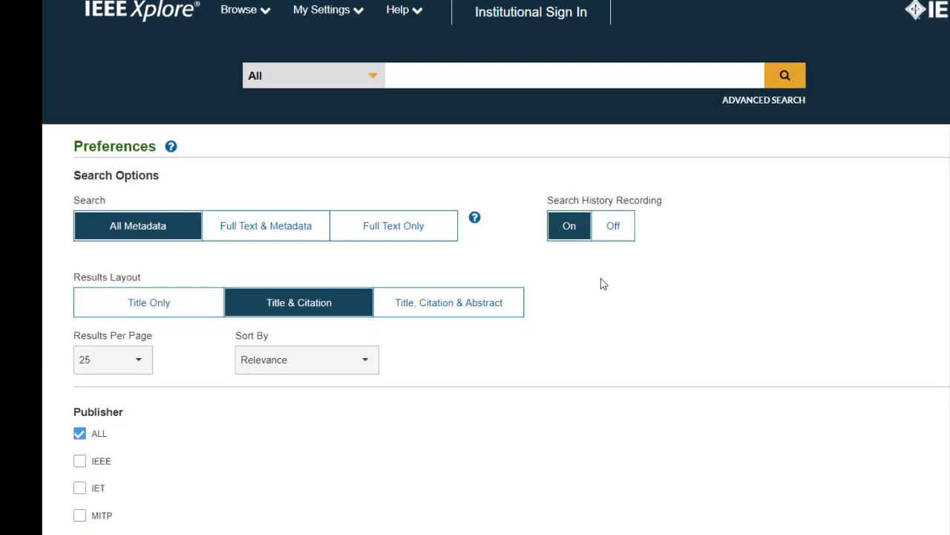
{"action": "scroll", "coordinate": [604, 283], "scroll_direction": "down", "scroll_amount": 2}
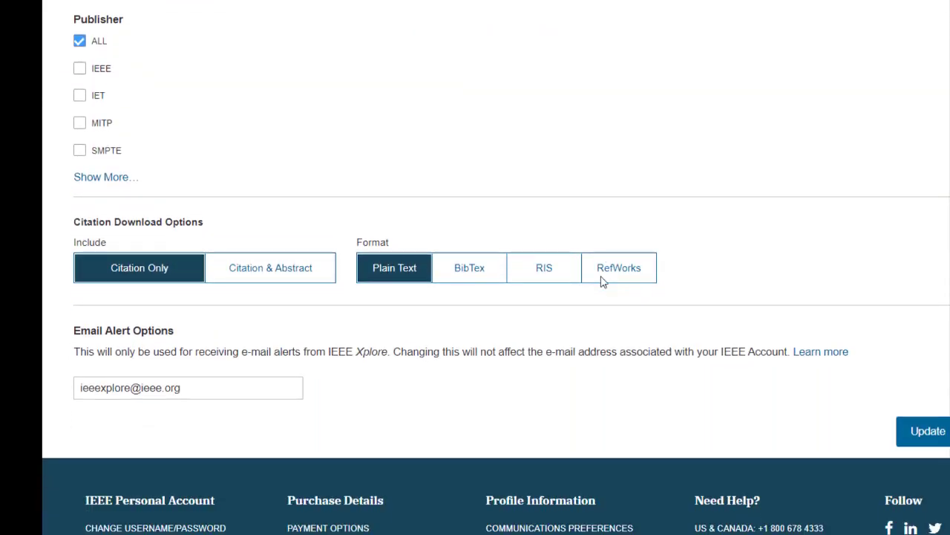
{"action": "left_click", "coordinate": [618, 247]}
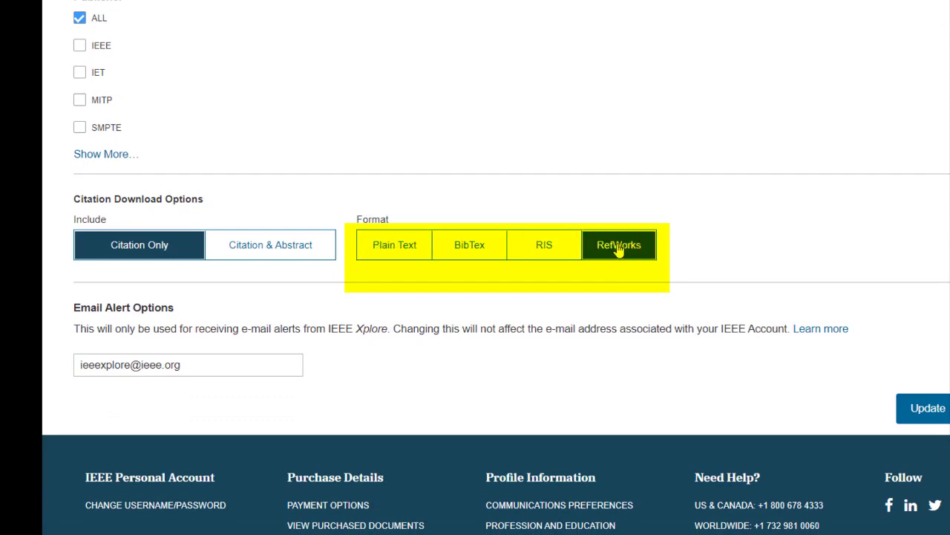
{"action": "left_click", "coordinate": [444, 249]}
{"action": "left_click", "coordinate": [395, 245]}
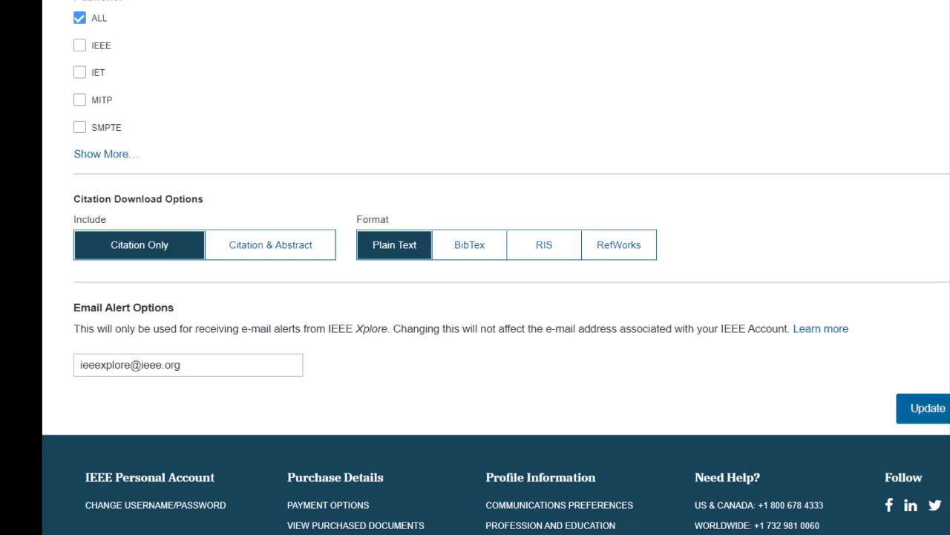
{"action": "scroll", "coordinate": [452, 22], "scroll_direction": "up", "scroll_amount": 5}
On the Search History page, select the security, cryptography and cloud based services searches
{"action": "left_click", "coordinate": [357, 21]}
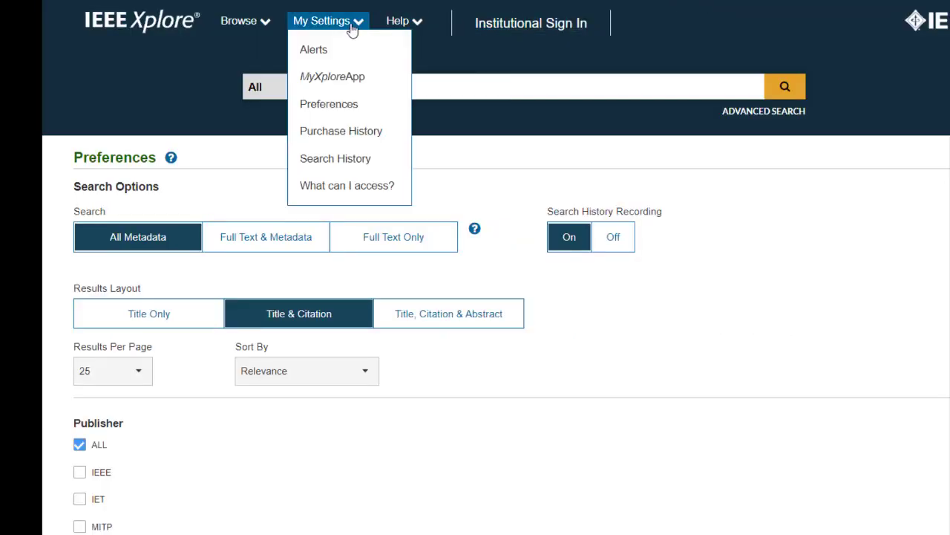
{"action": "left_click", "coordinate": [329, 160]}
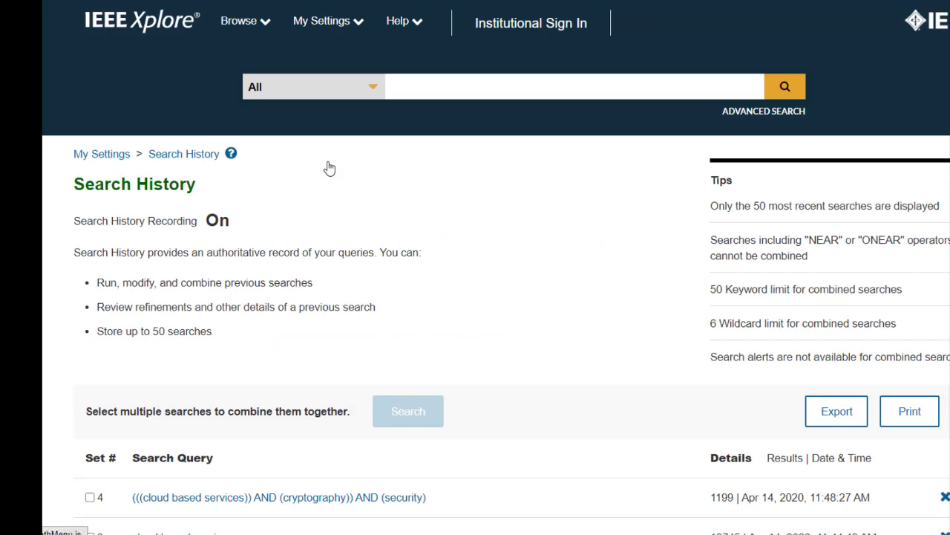
{"action": "scroll", "coordinate": [330, 168], "scroll_direction": "down", "scroll_amount": 2}
{"action": "scroll", "coordinate": [329, 165], "scroll_direction": "down", "scroll_amount": 2}
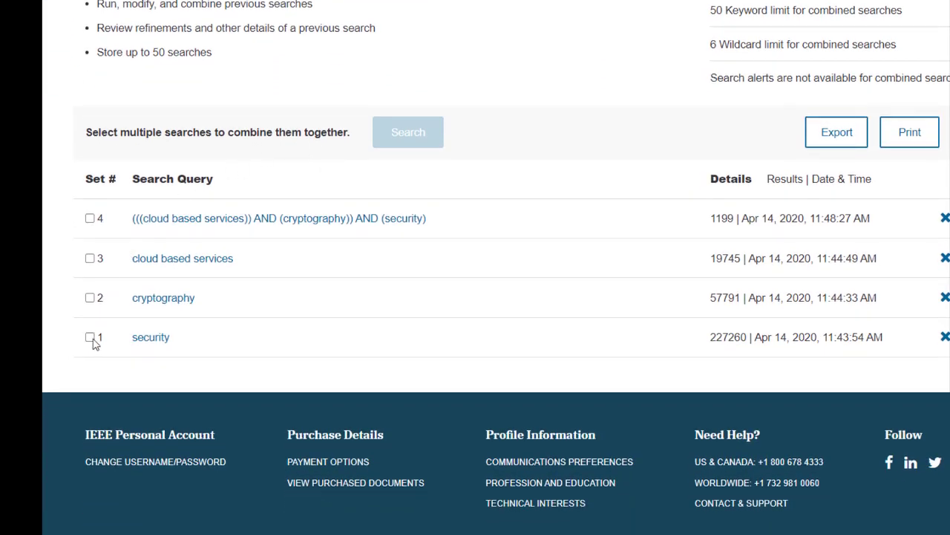
{"action": "left_click", "coordinate": [90, 337]}
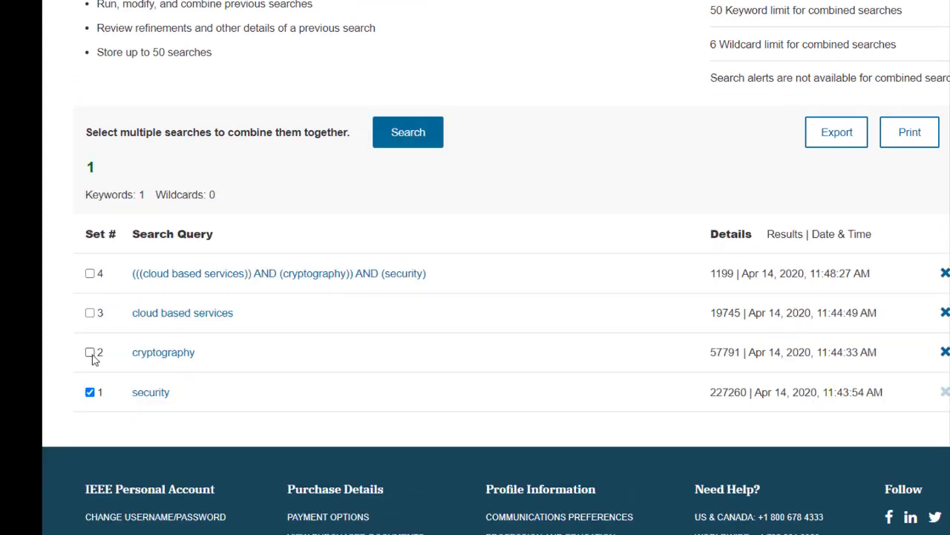
{"action": "left_click", "coordinate": [90, 353]}
{"action": "left_click", "coordinate": [90, 323]}
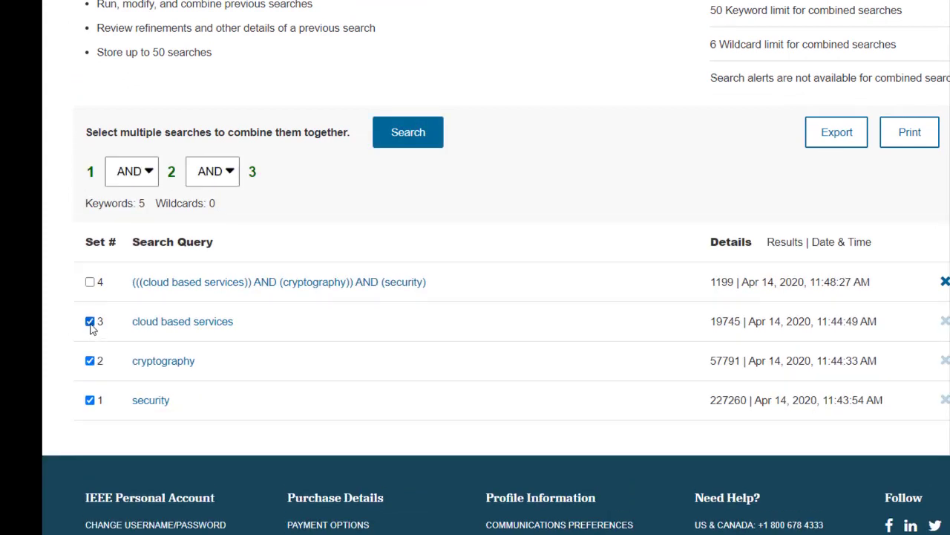
Set the operators so the sets combine as 1 OR 2 NOT 3
{"action": "left_click", "coordinate": [149, 174]}
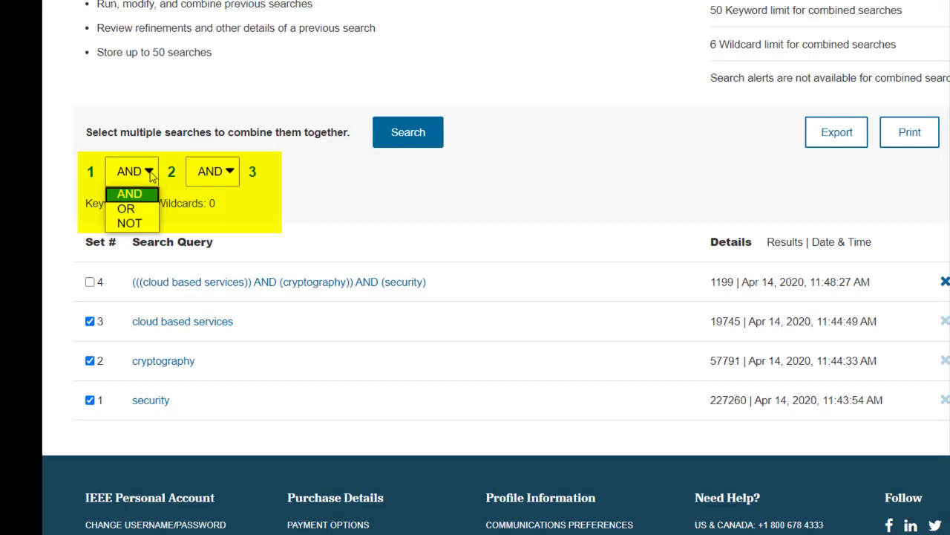
{"action": "left_click", "coordinate": [138, 212]}
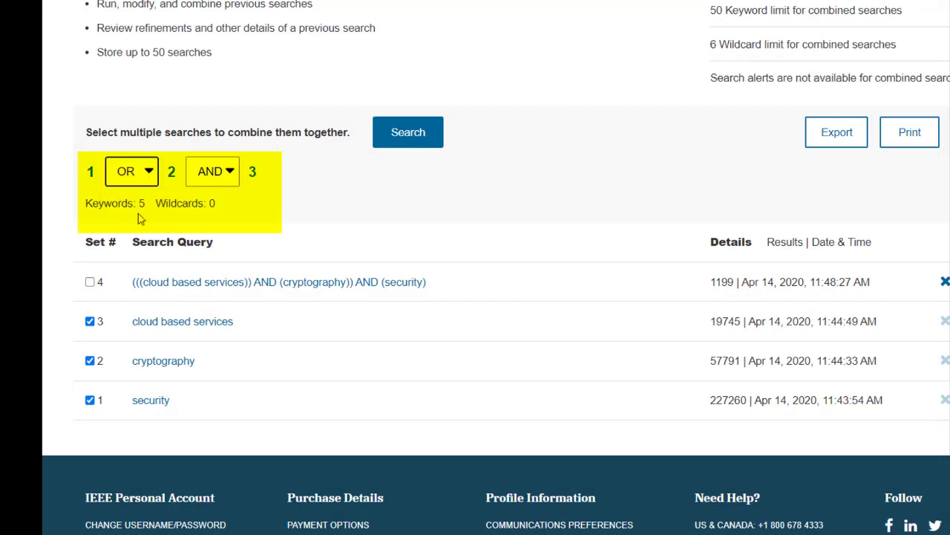
{"action": "left_click", "coordinate": [231, 171]}
{"action": "left_click", "coordinate": [227, 223]}
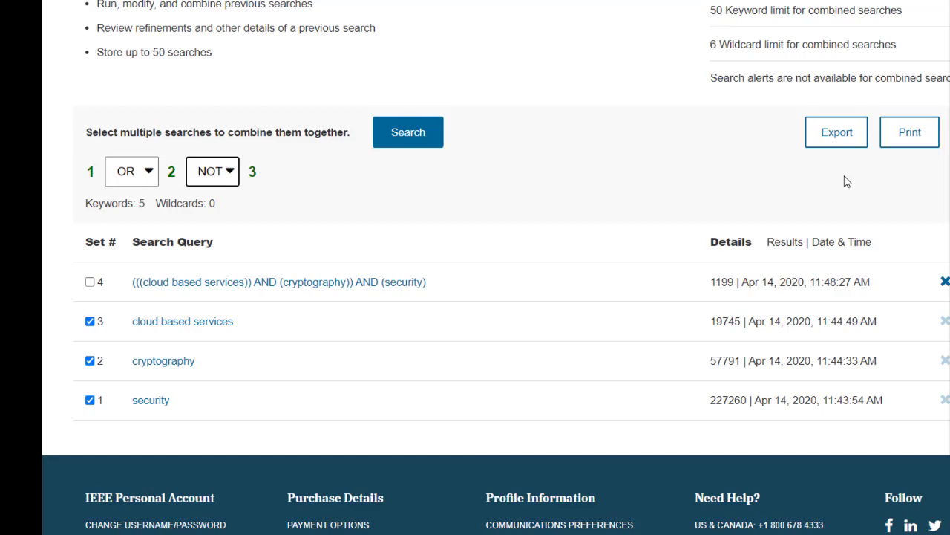
{"action": "scroll", "coordinate": [668, 142], "scroll_direction": "up", "scroll_amount": 4}
{"action": "mouse_move", "coordinate": [387, 25]}
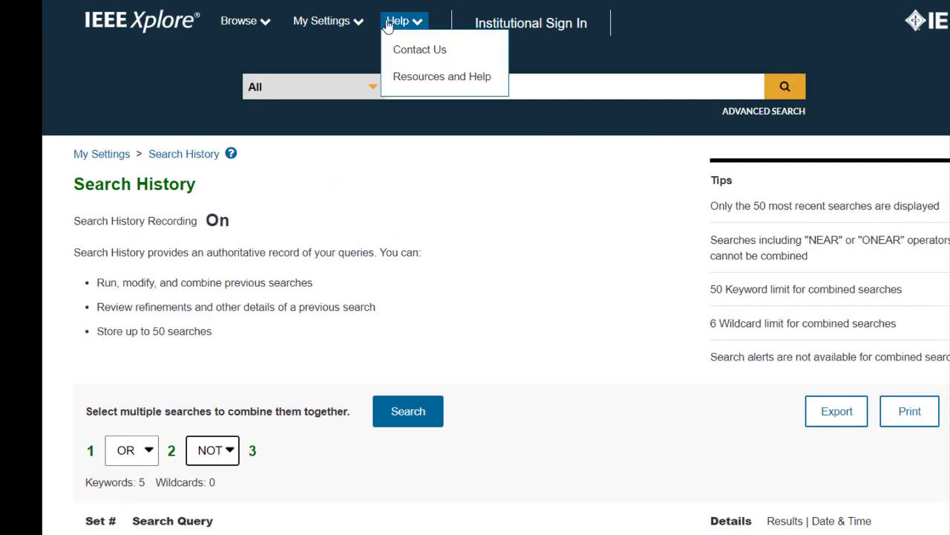
{"action": "mouse_move", "coordinate": [357, 28]}
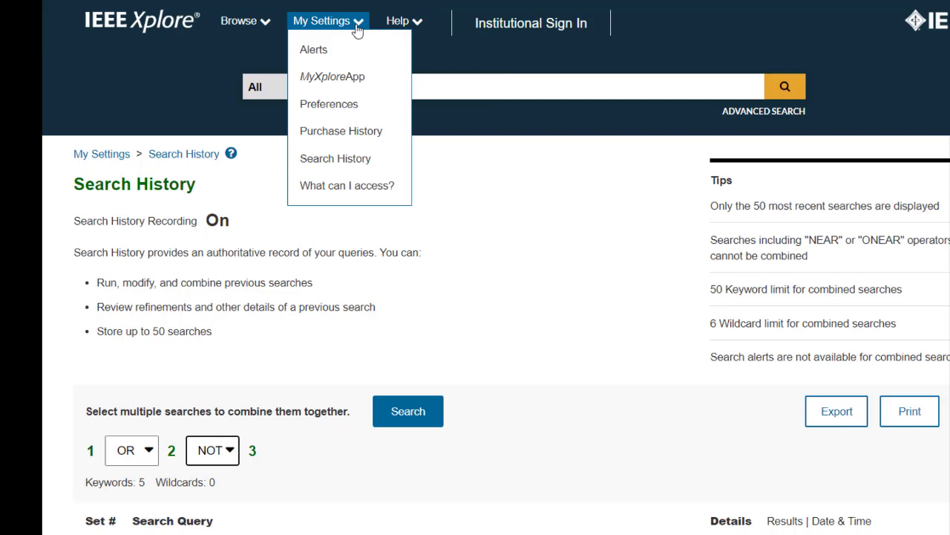